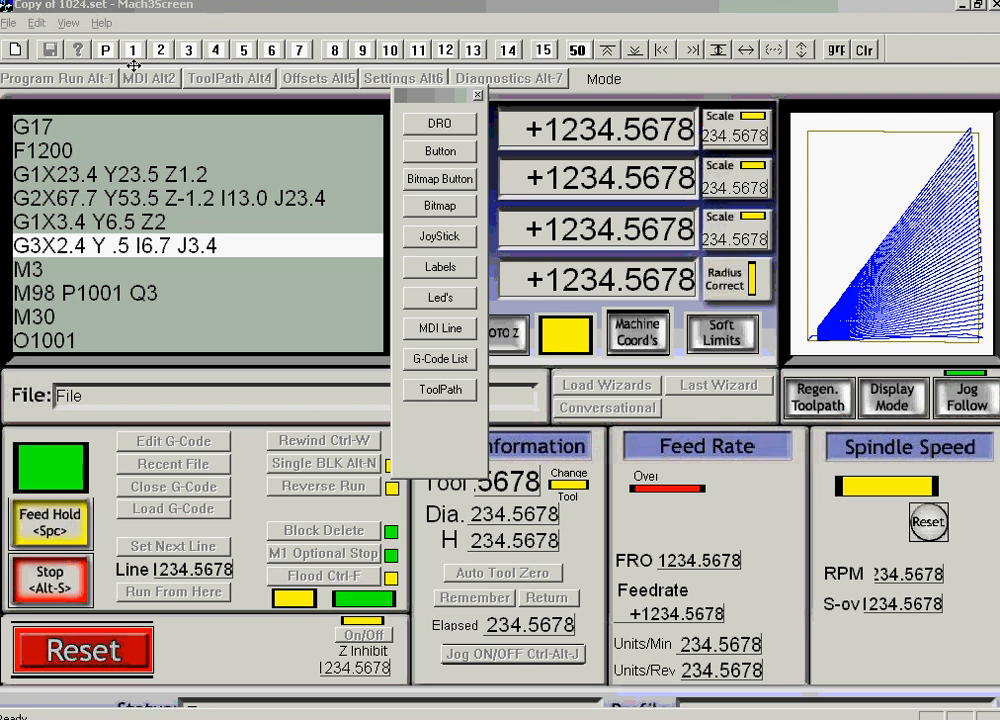
Switch Mach3Screen to designing screen page 2, the MDI page of Copy of 1024.set.
click(161, 50)
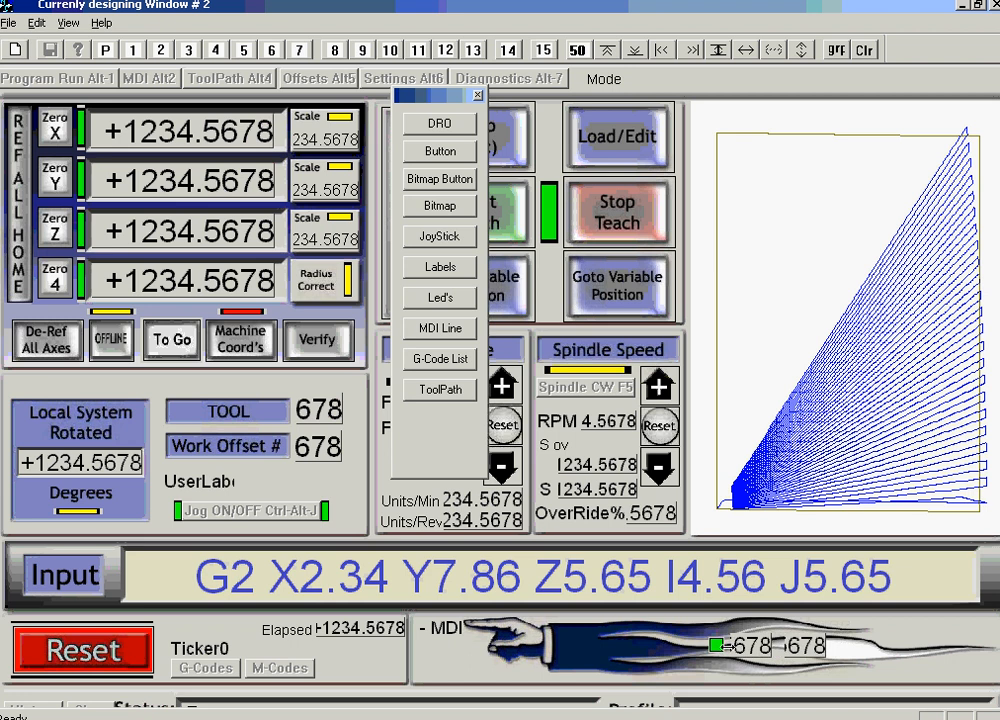
Inspect the OEM codes of the green LED (1222) and the two 678 DROs (1111, 1112).
click(716, 645)
double_click(716, 645)
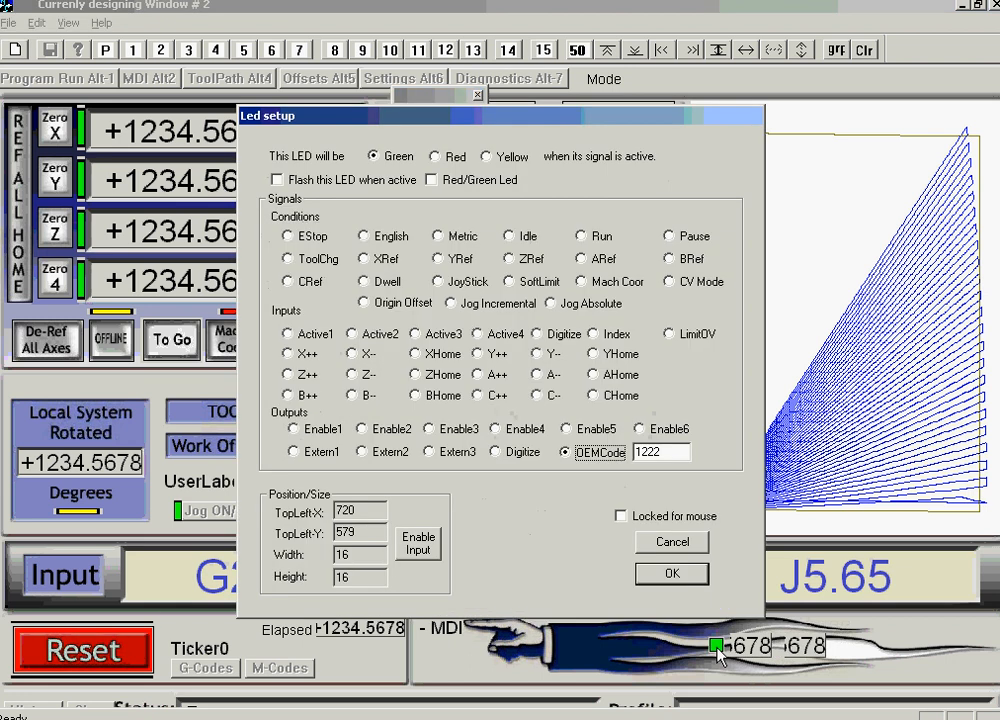
click(636, 452)
click(671, 546)
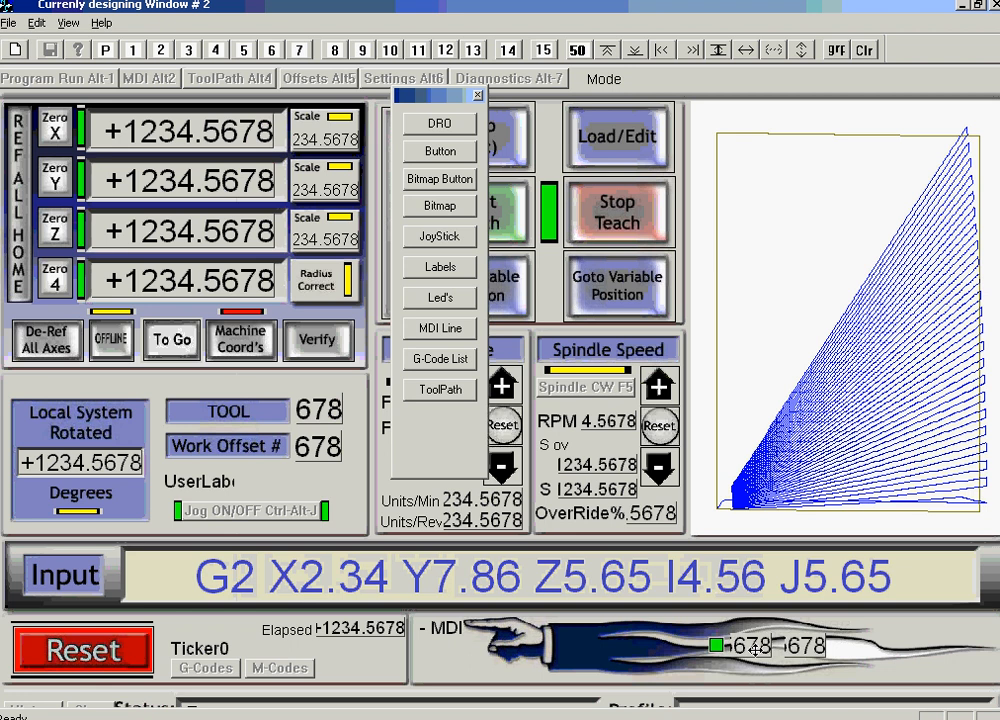
double_click(757, 653)
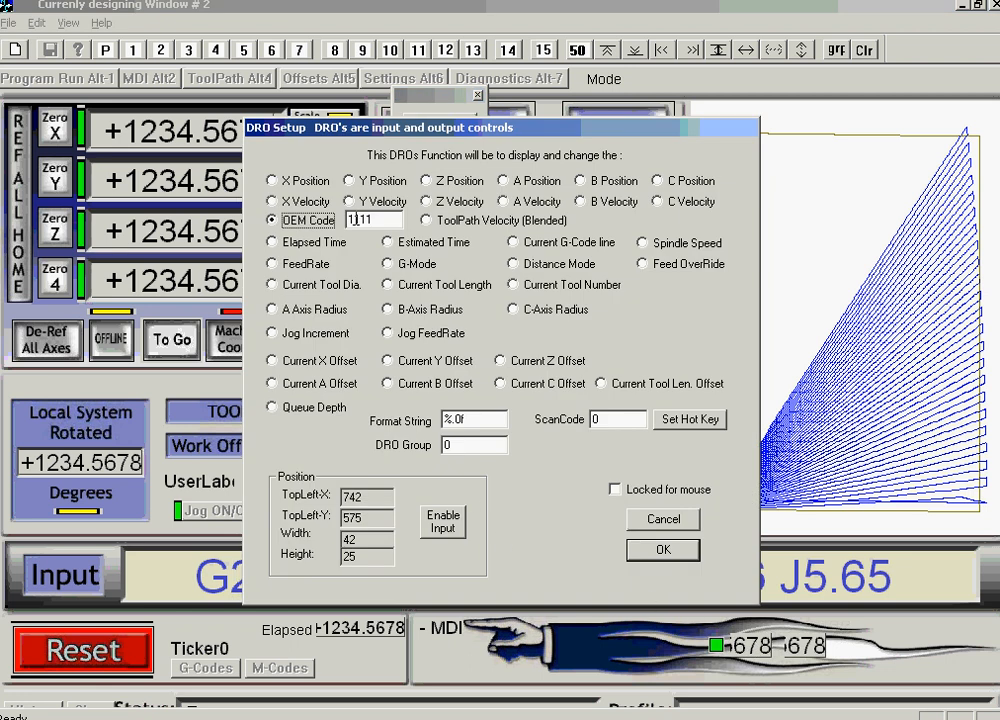
click(663, 522)
double_click(808, 655)
Close the DRO settings unchanged and save the edited screen set.
click(663, 519)
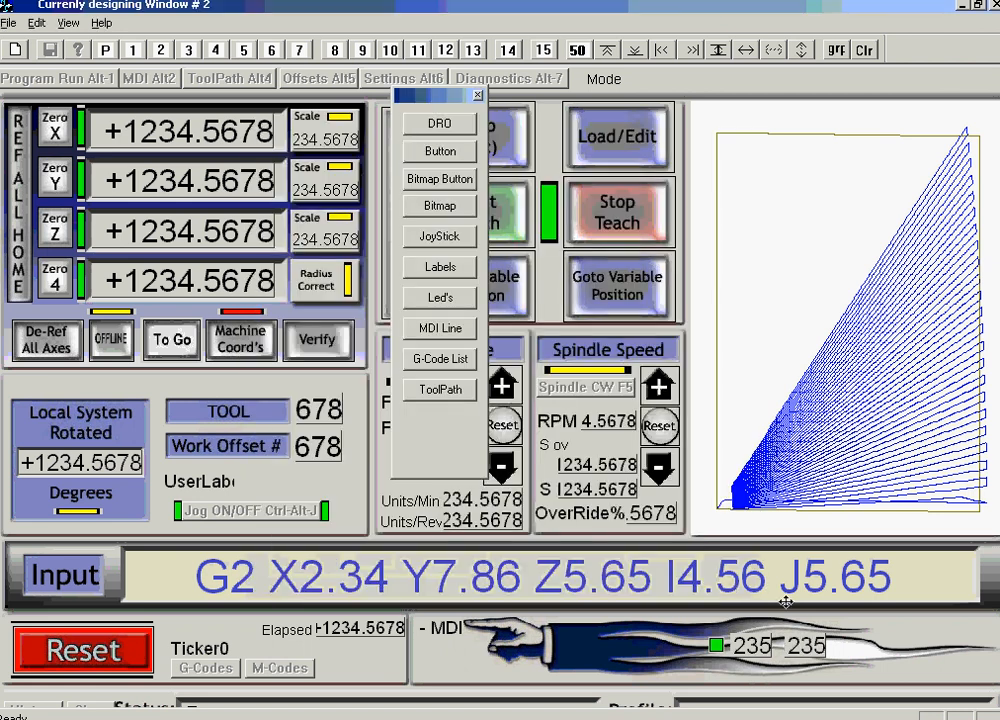
click(9, 22)
click(30, 59)
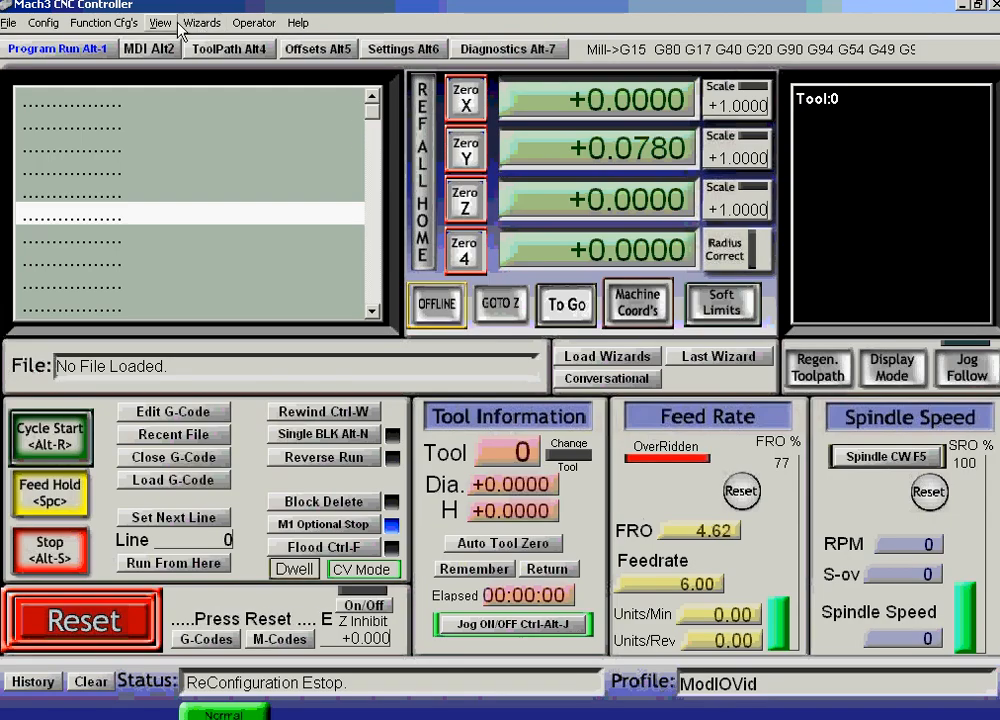
Load Copy of 1024.set as Mach3's active screen set.
click(178, 24)
click(180, 40)
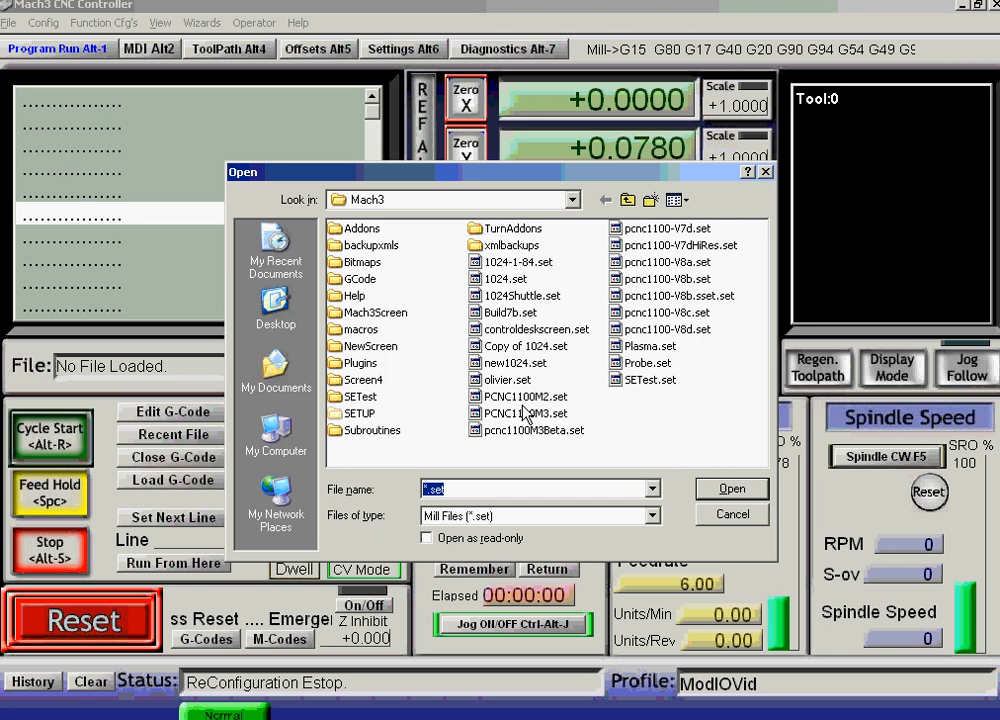
click(525, 346)
click(730, 489)
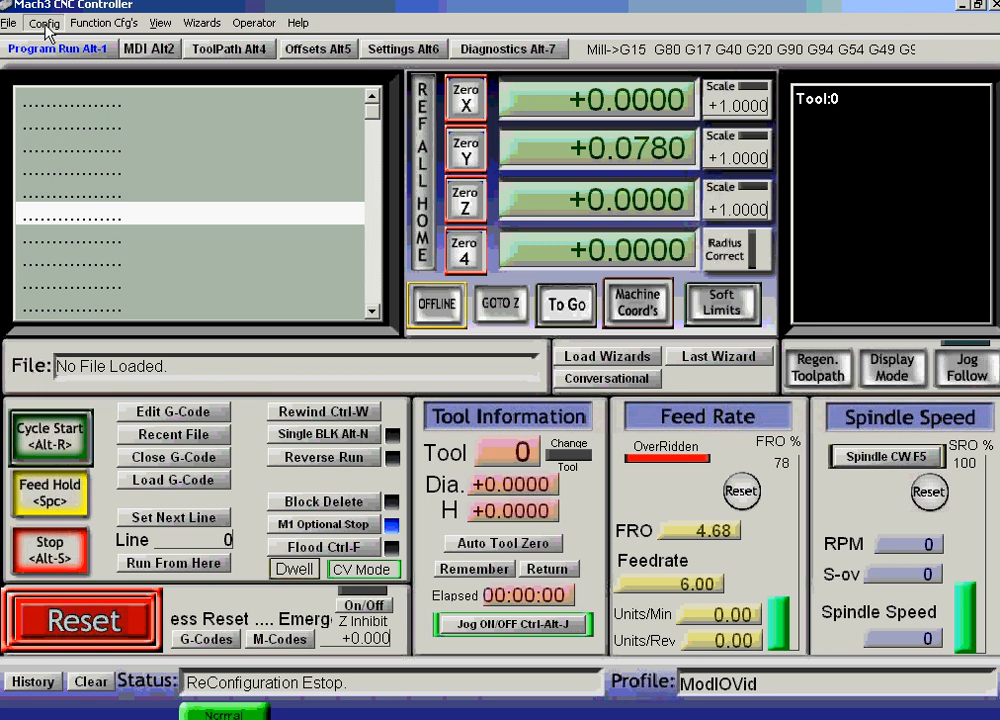
click(44, 22)
Open the ModIO plugin's Mach3 settings showing diagnostics LED 1222 and DROs 1111 and 1112.
click(82, 227)
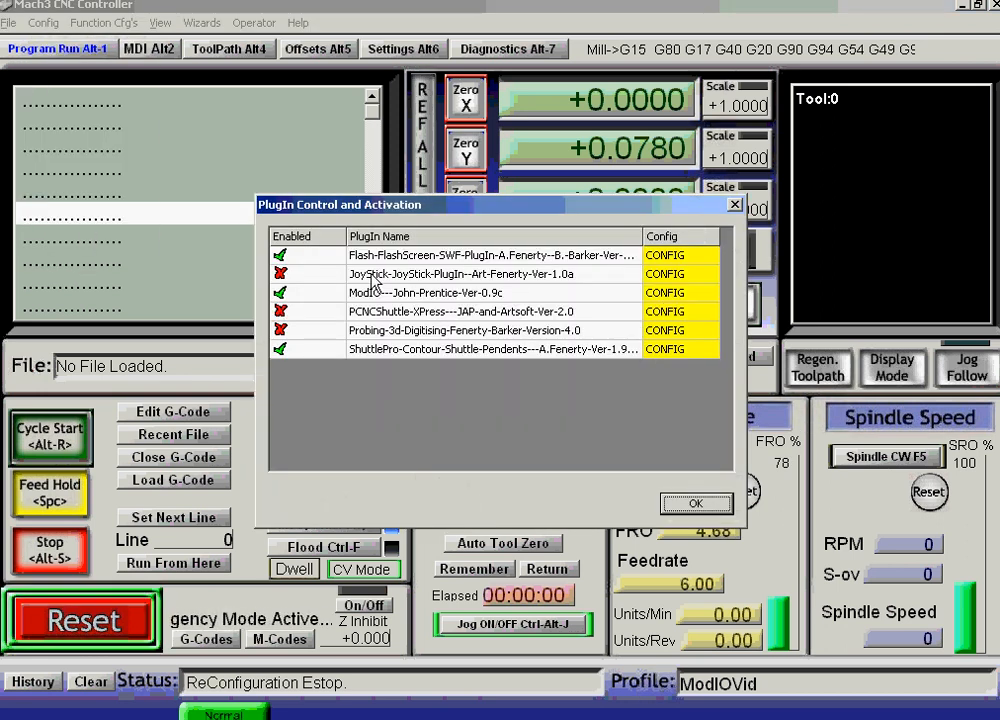
click(667, 302)
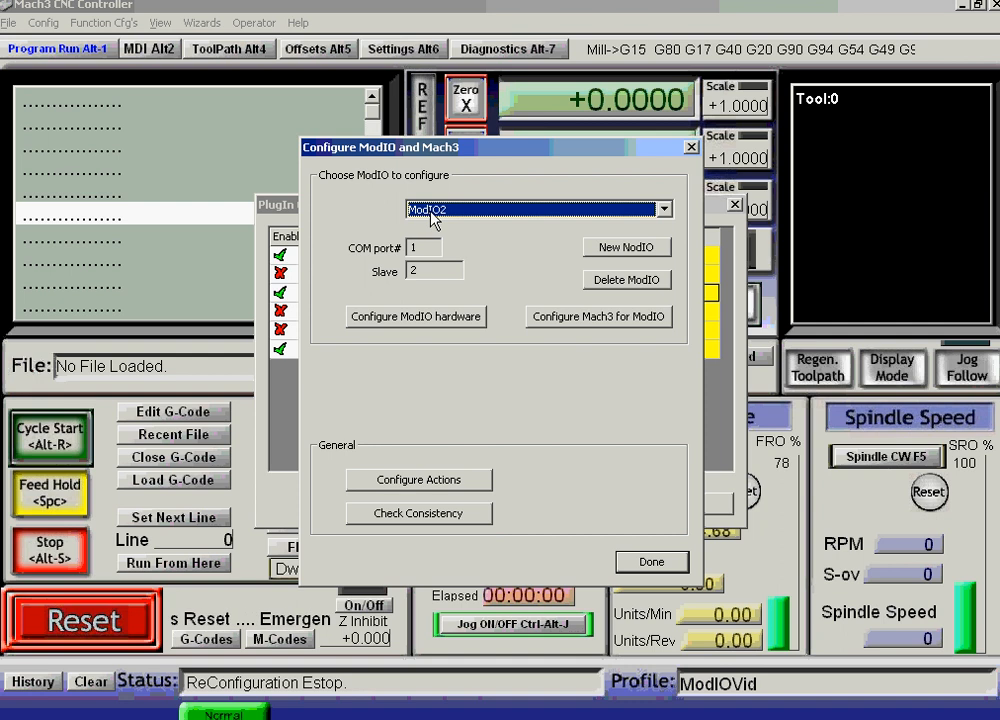
click(598, 317)
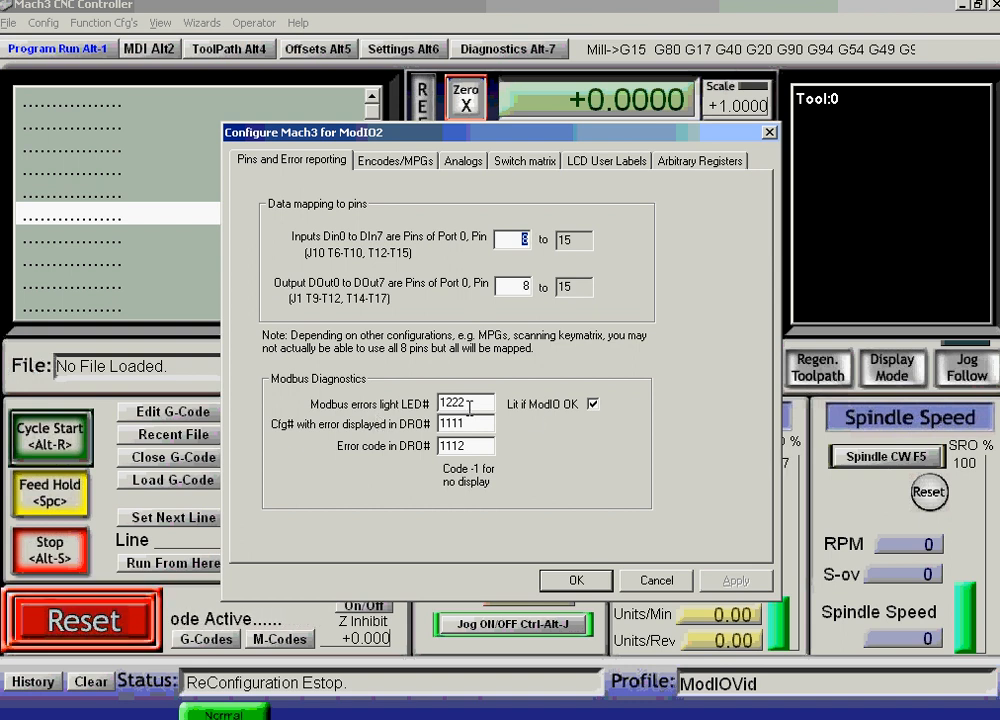
Keep 'Lit if ModIO OK' enabled and close the ModIO2, ModIO and PlugIn Control dialogs.
click(593, 404)
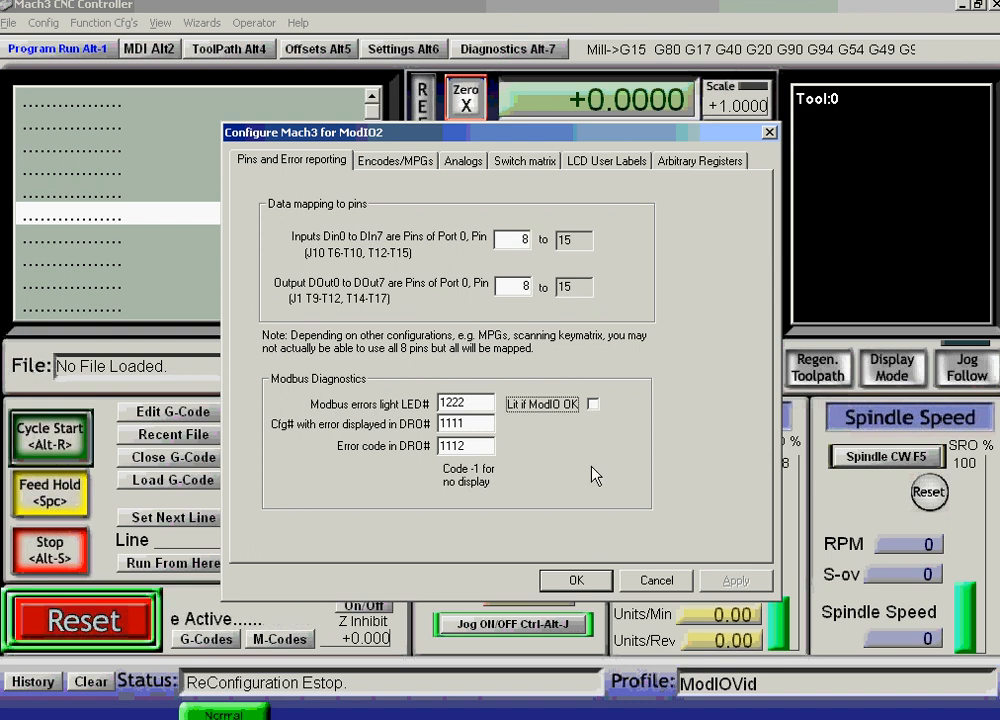
click(593, 404)
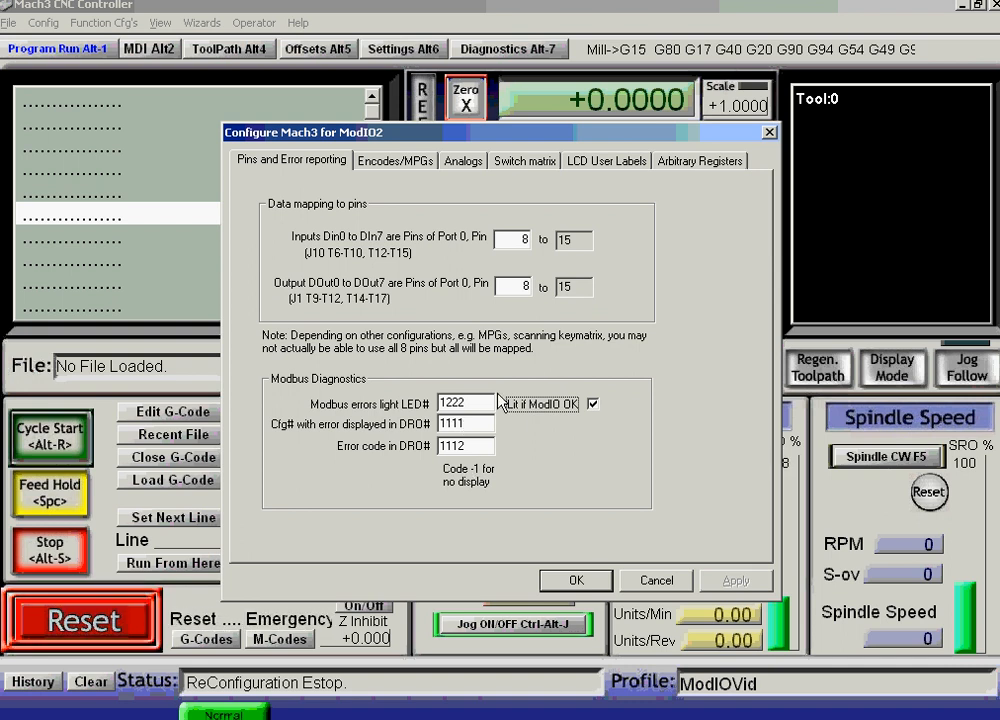
click(579, 582)
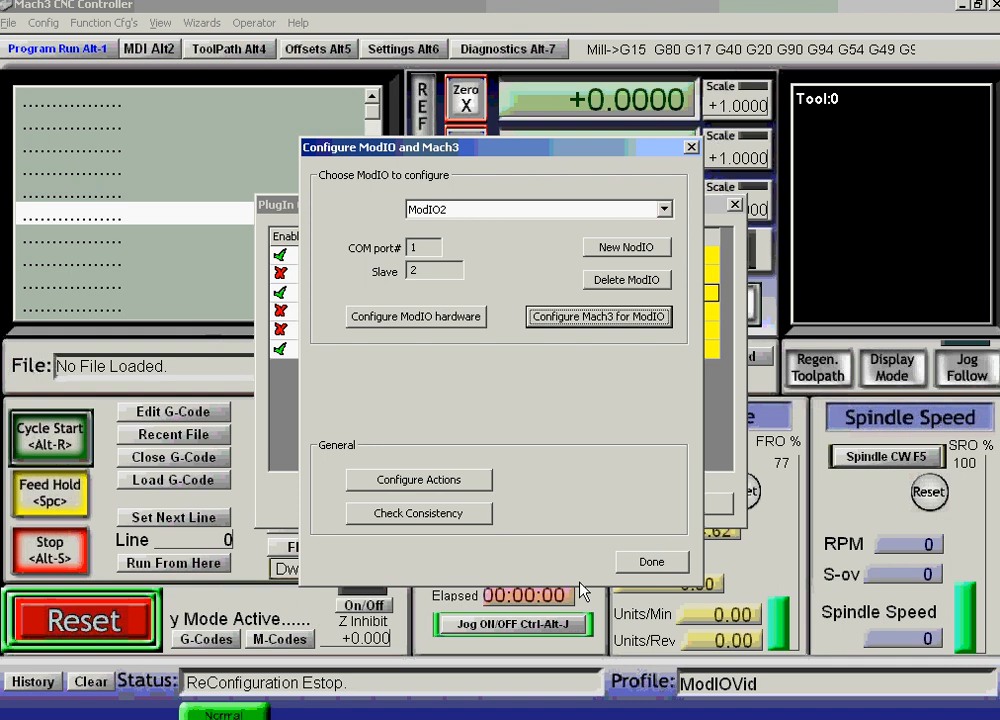
click(655, 565)
click(694, 507)
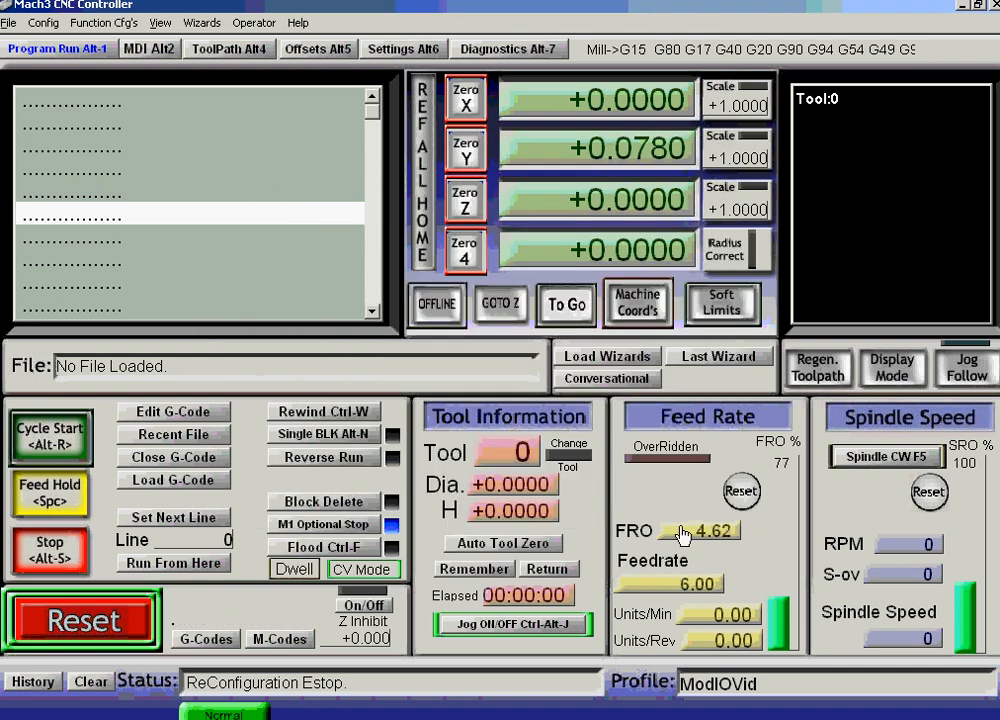
Show the MDI Alt2 page, where the ModIO LED is lit and the DROs read -1 and 0.
click(130, 48)
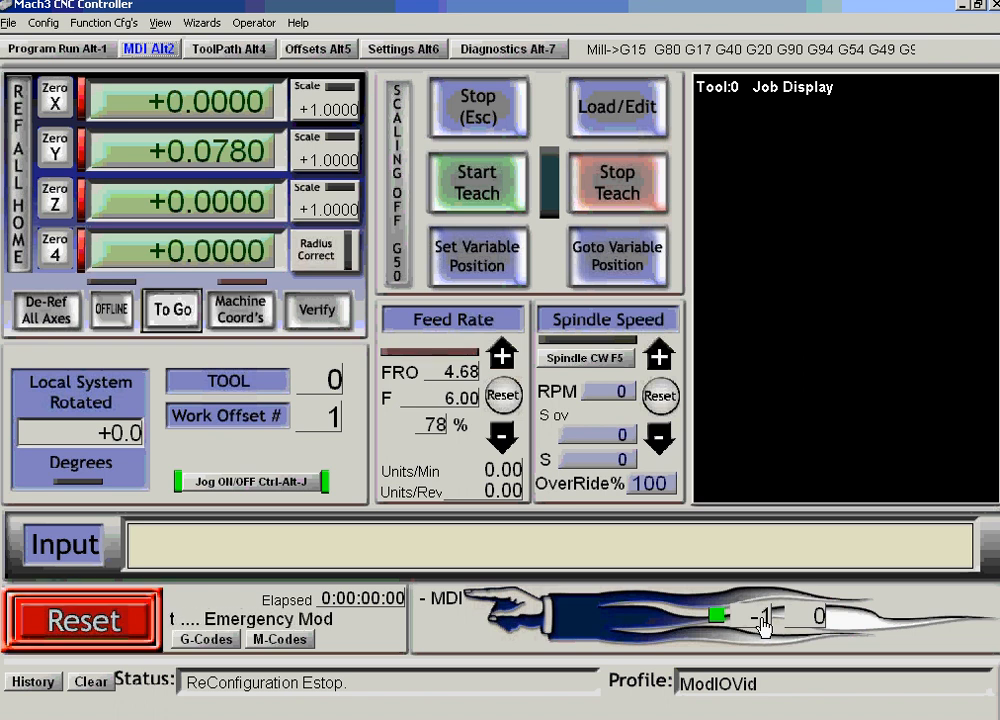
Open Setup ModBus Control from Function Cfg's and launch the Test ModBus serial monitor.
click(42, 22)
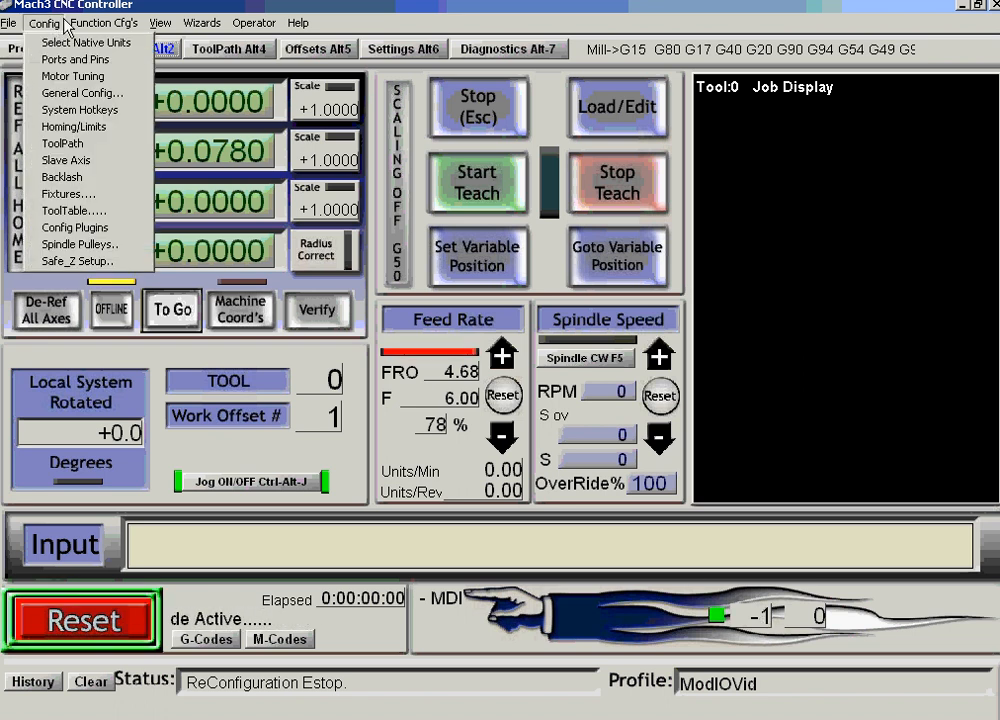
mouse_move(96, 26)
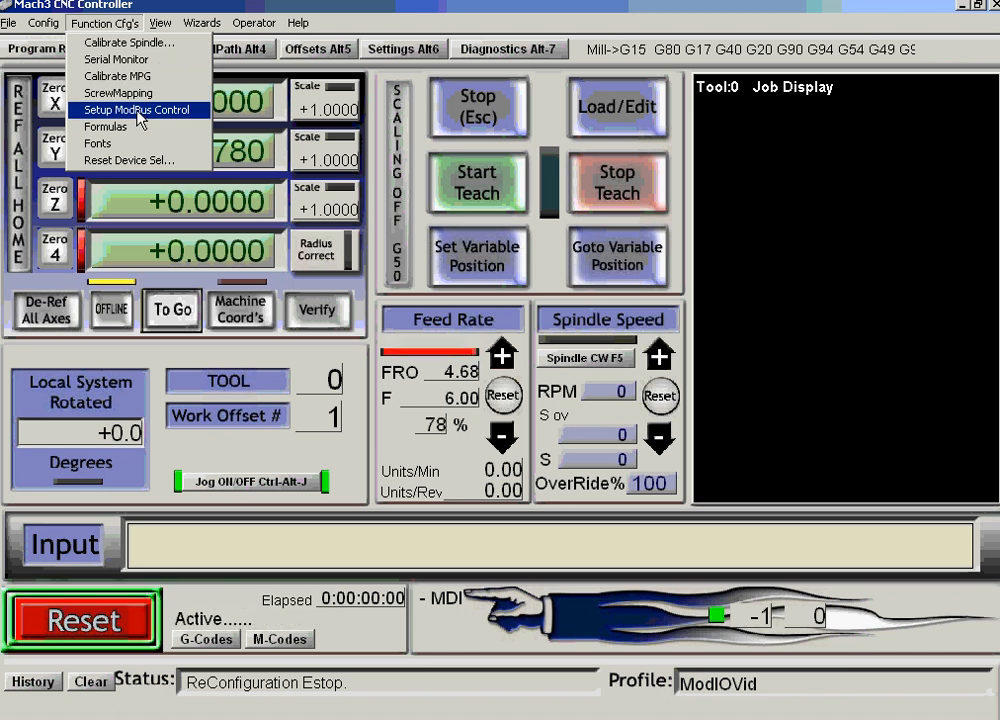
click(139, 118)
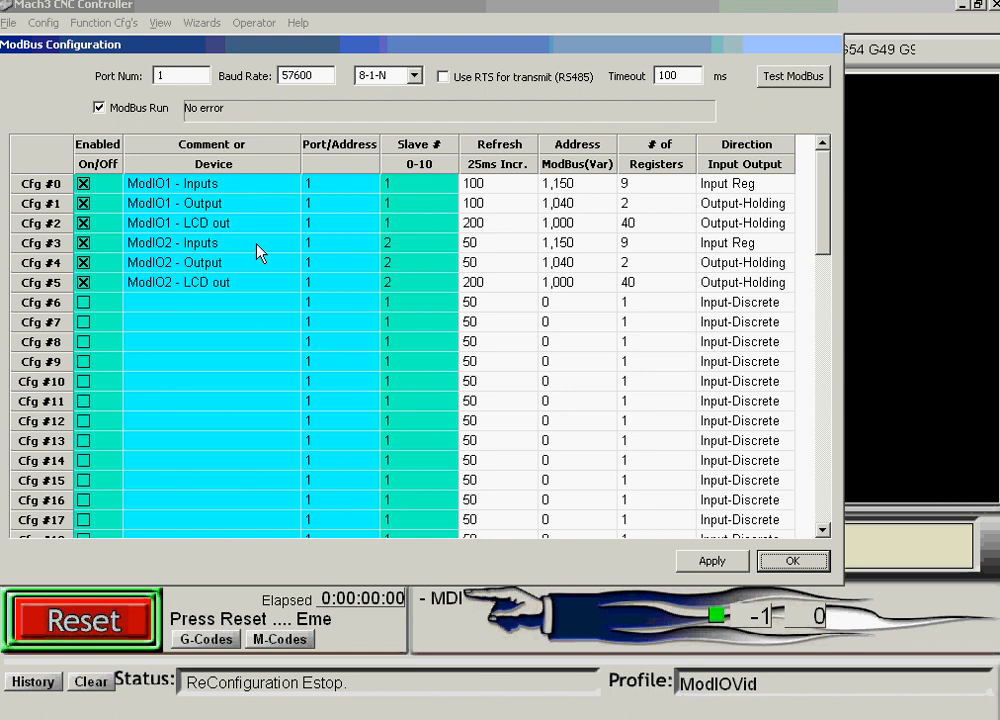
click(786, 80)
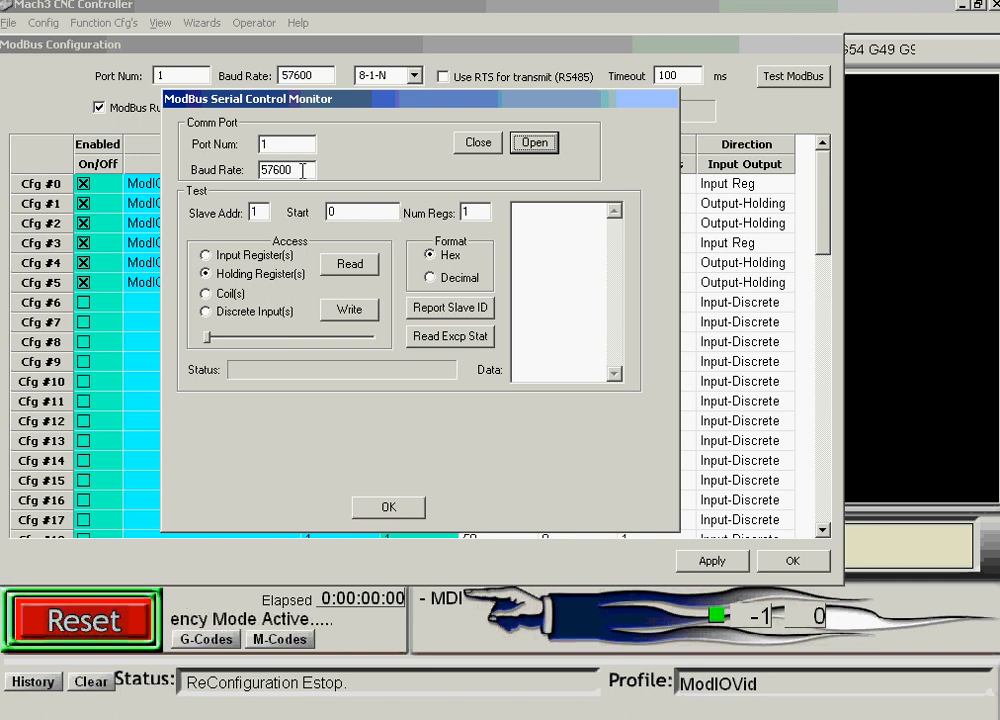
Set slave 2 and start register 1151, open the serial port, and select Input Register(s).
double_click(256, 212)
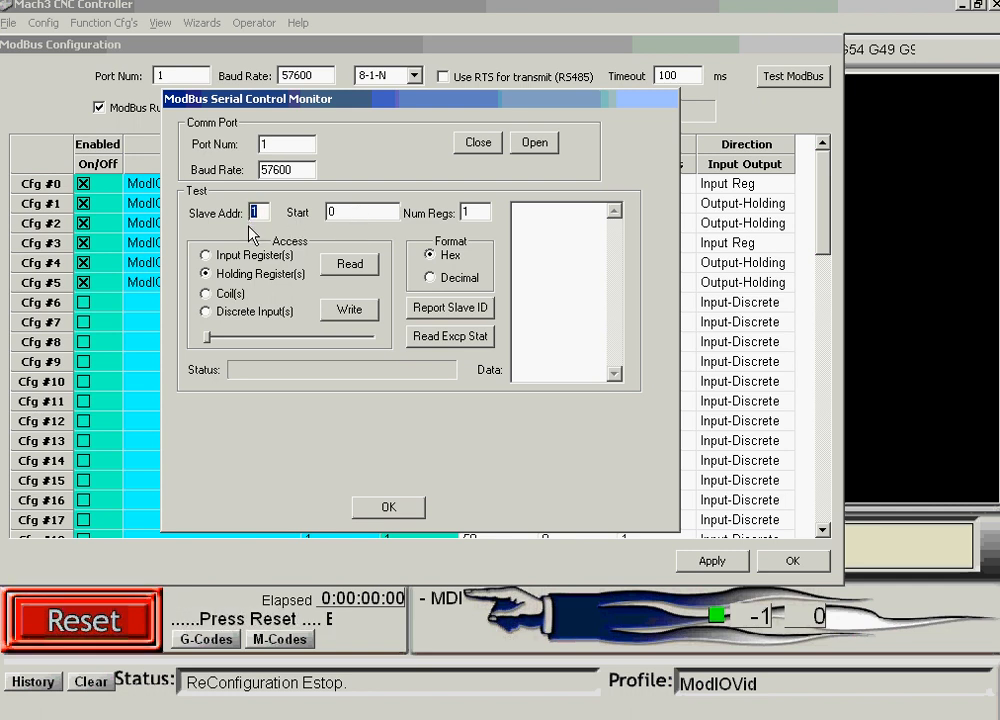
text(2)
click(349, 211)
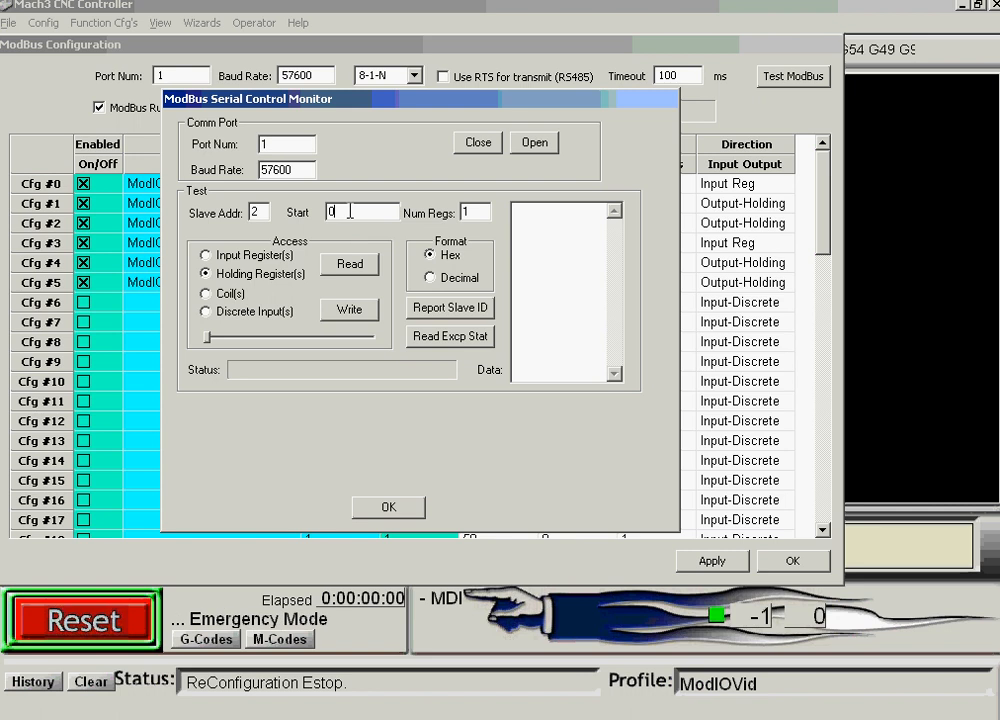
double_click(349, 211)
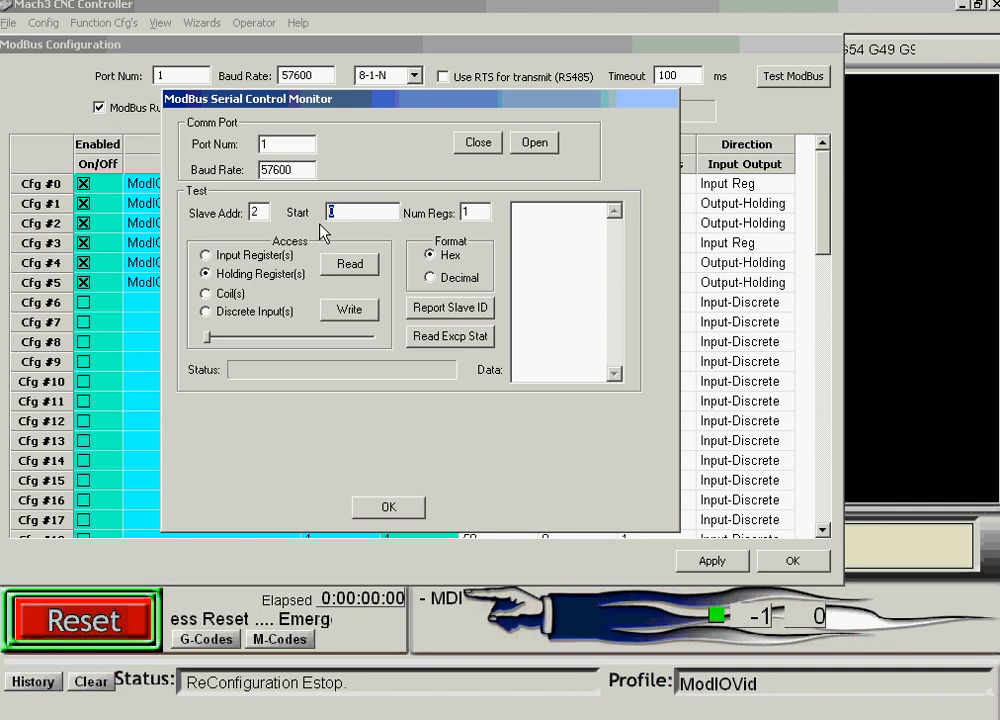
text(115)
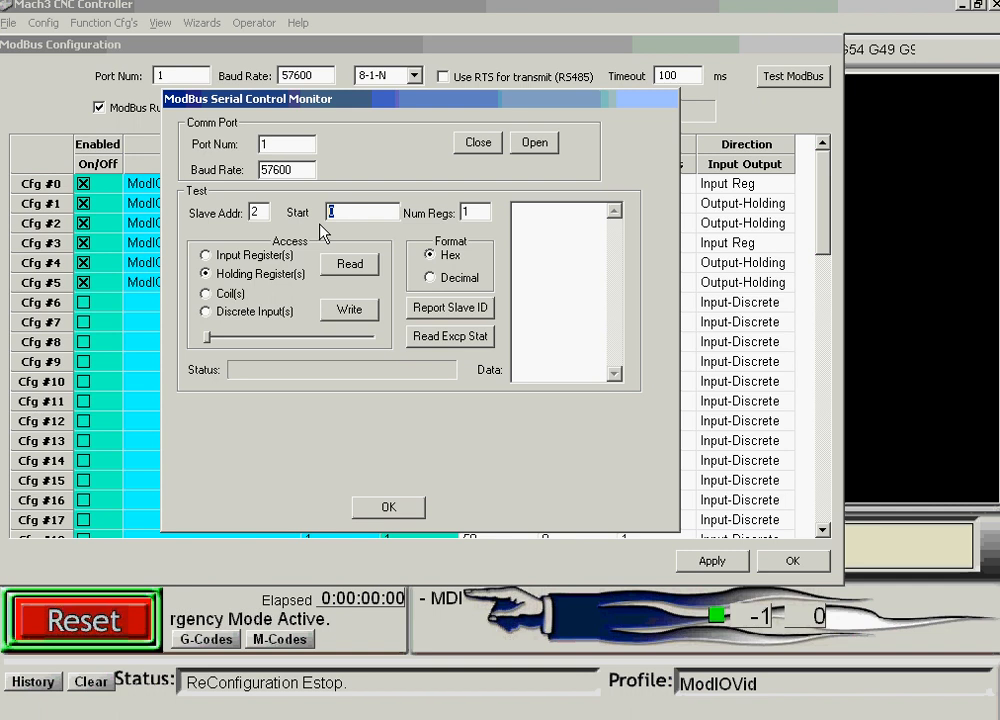
text(1)
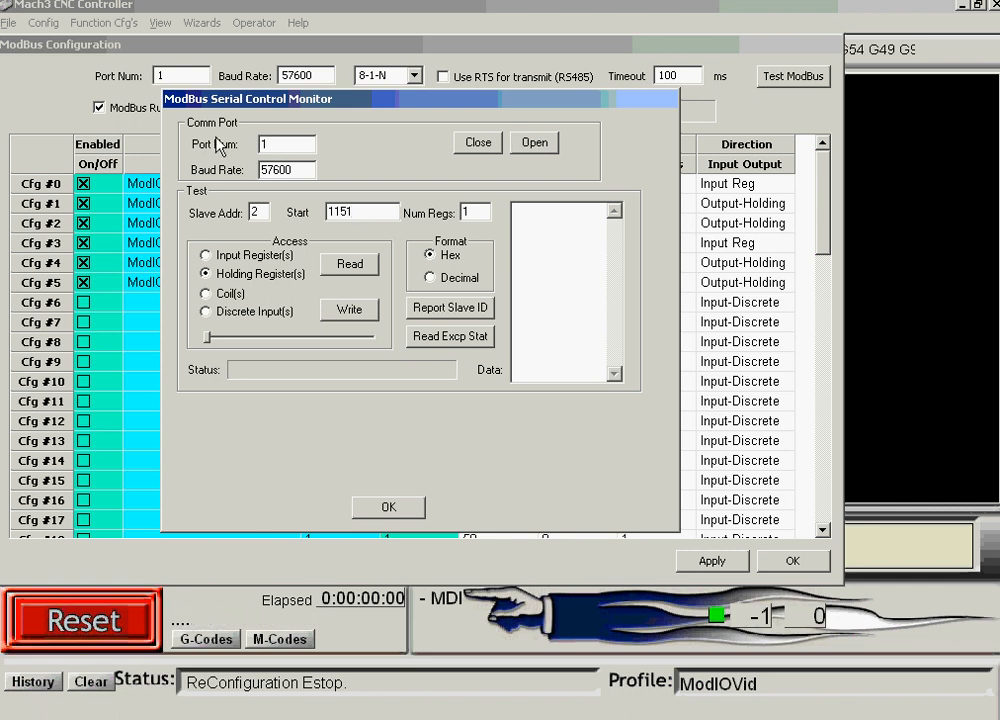
click(535, 143)
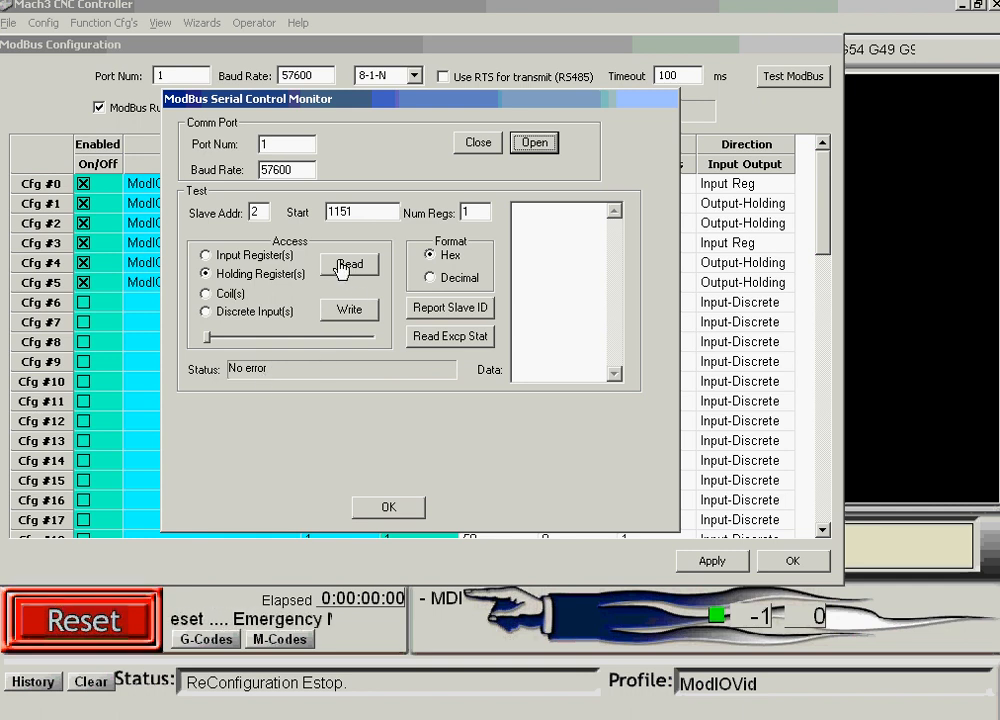
click(205, 255)
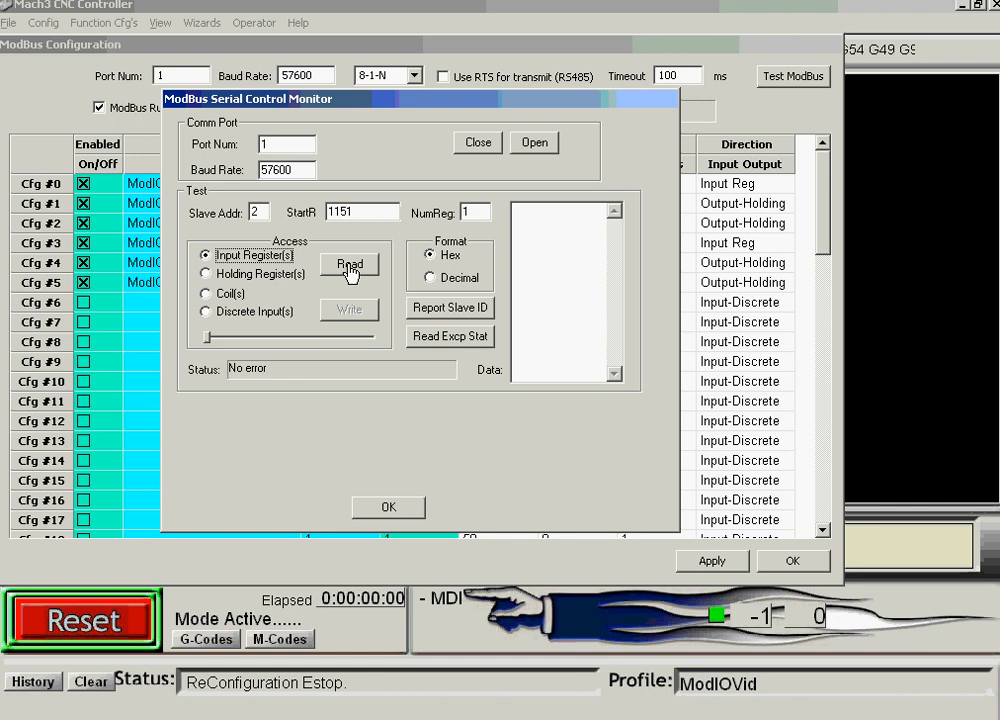
Read input register 1151 repeatedly, seeing values 00C0, 0080, 0040 and 0000.
click(350, 268)
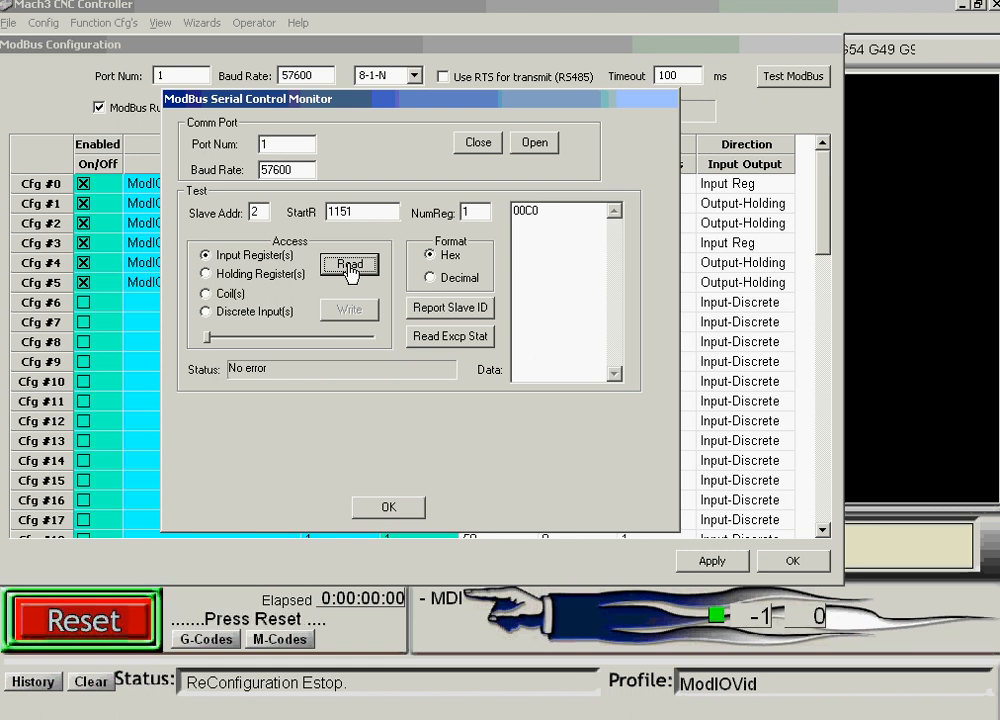
click(350, 266)
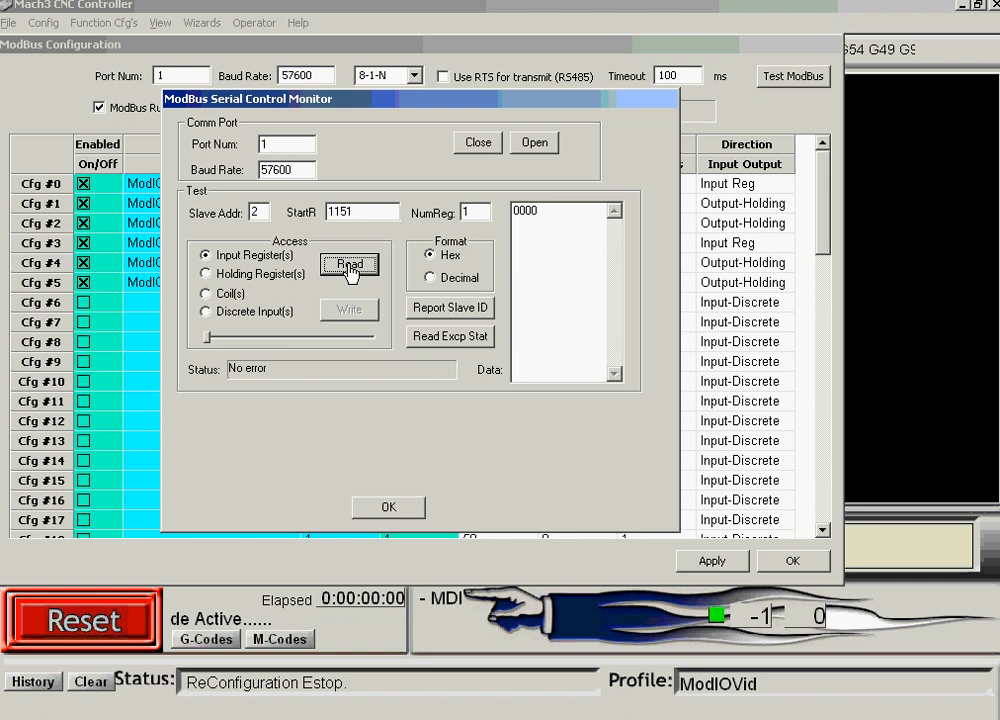
click(350, 266)
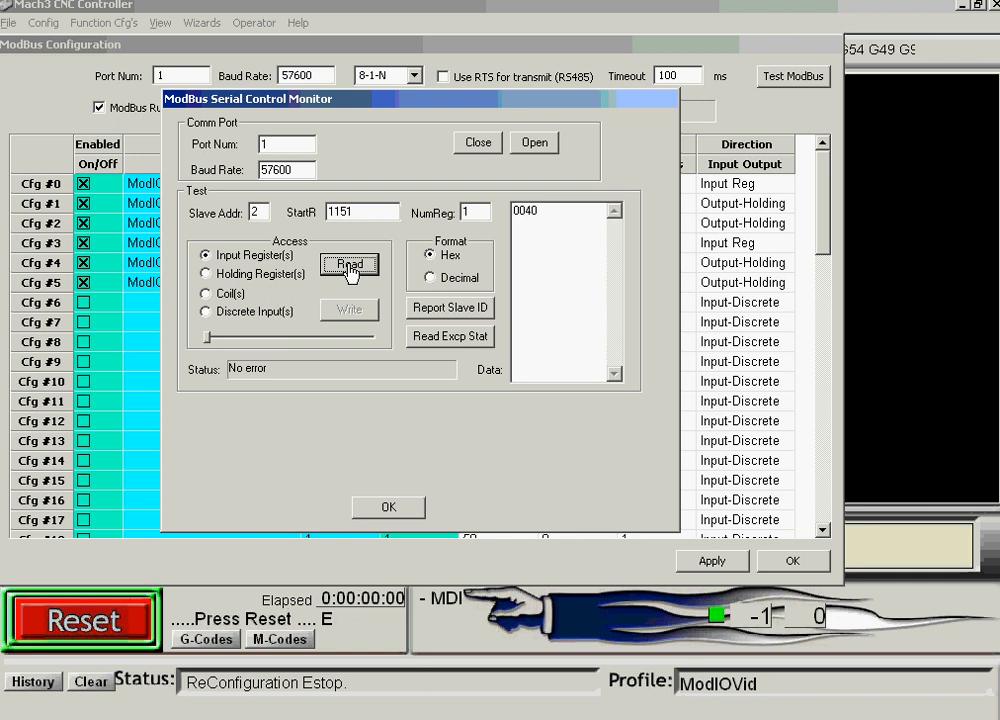
click(350, 266)
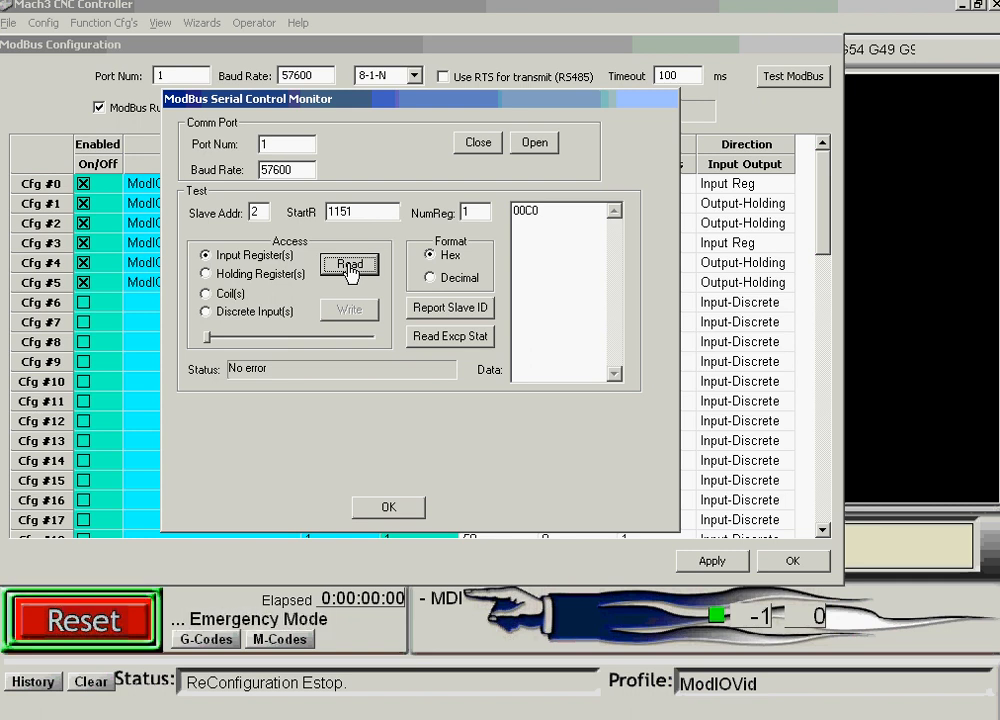
click(350, 266)
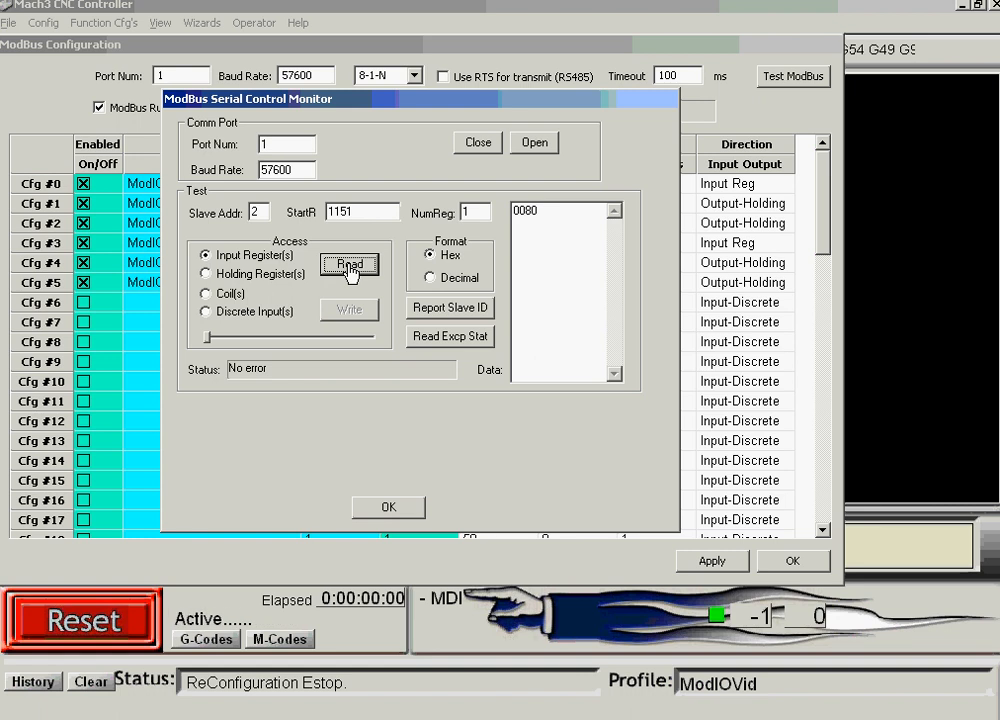
click(351, 266)
click(341, 212)
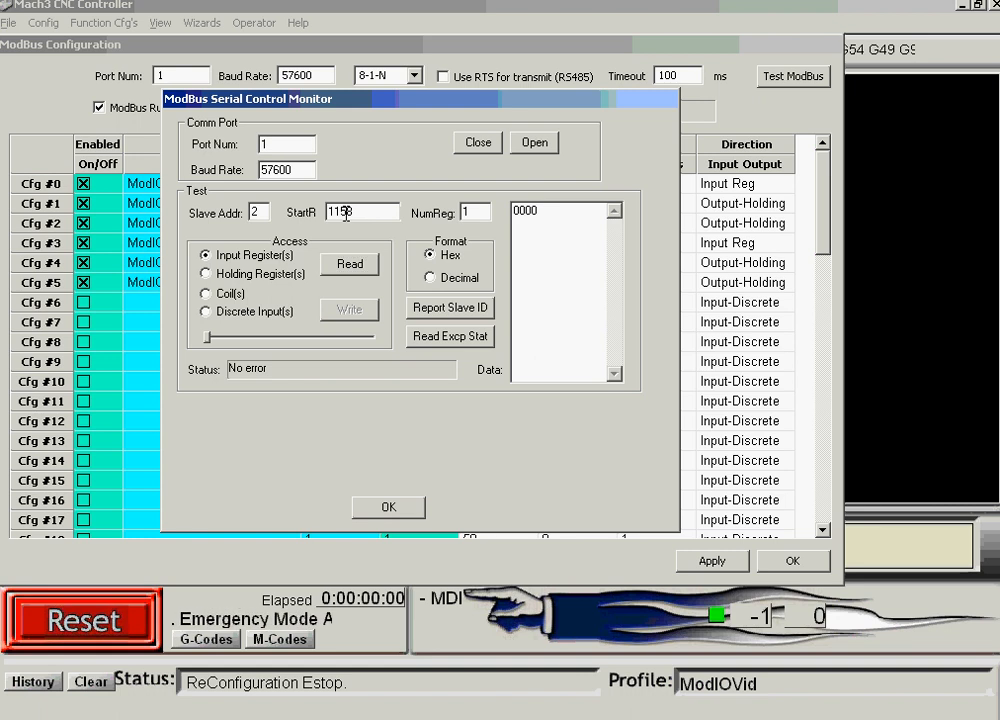
Change the start register to 1150 and the register count to 9, then read.
drag(346, 212, 367, 212)
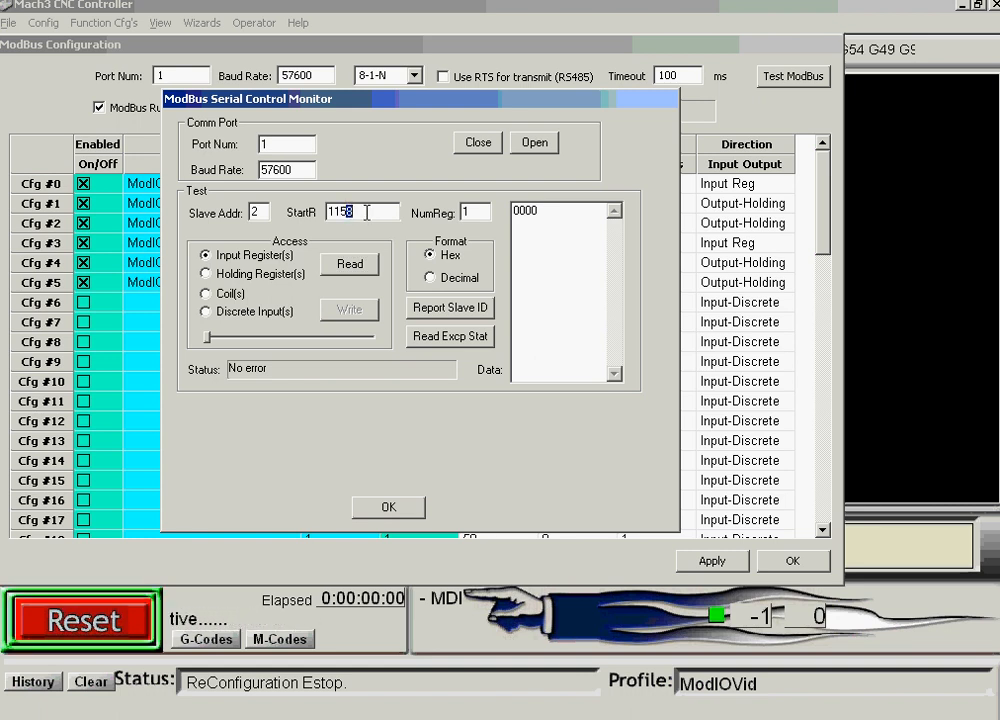
text(0)
double_click(464, 212)
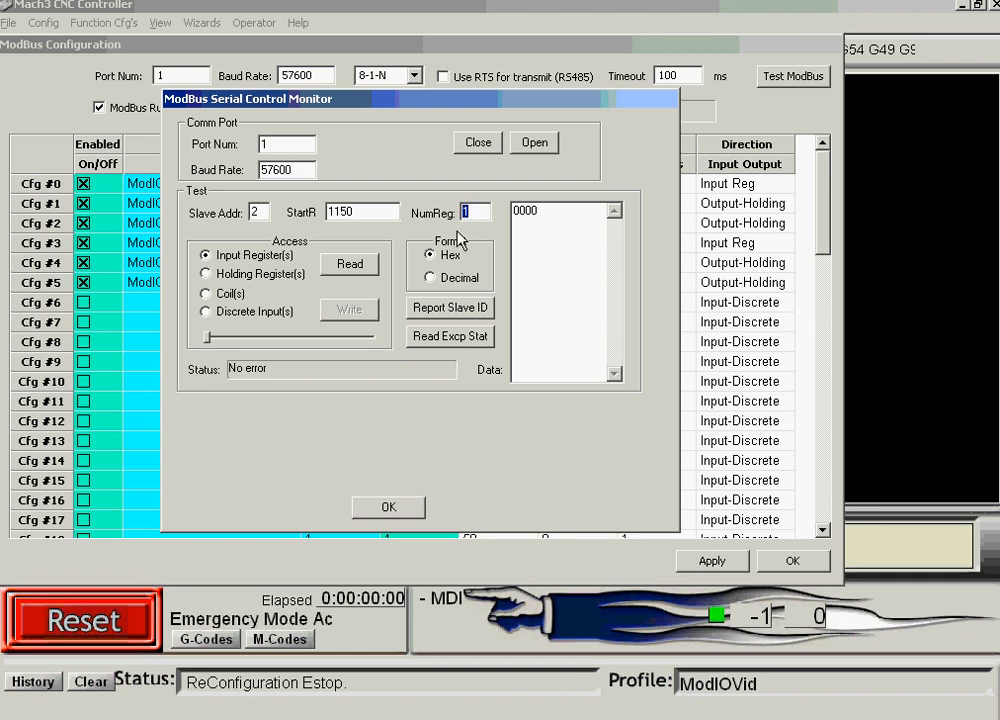
text(9)
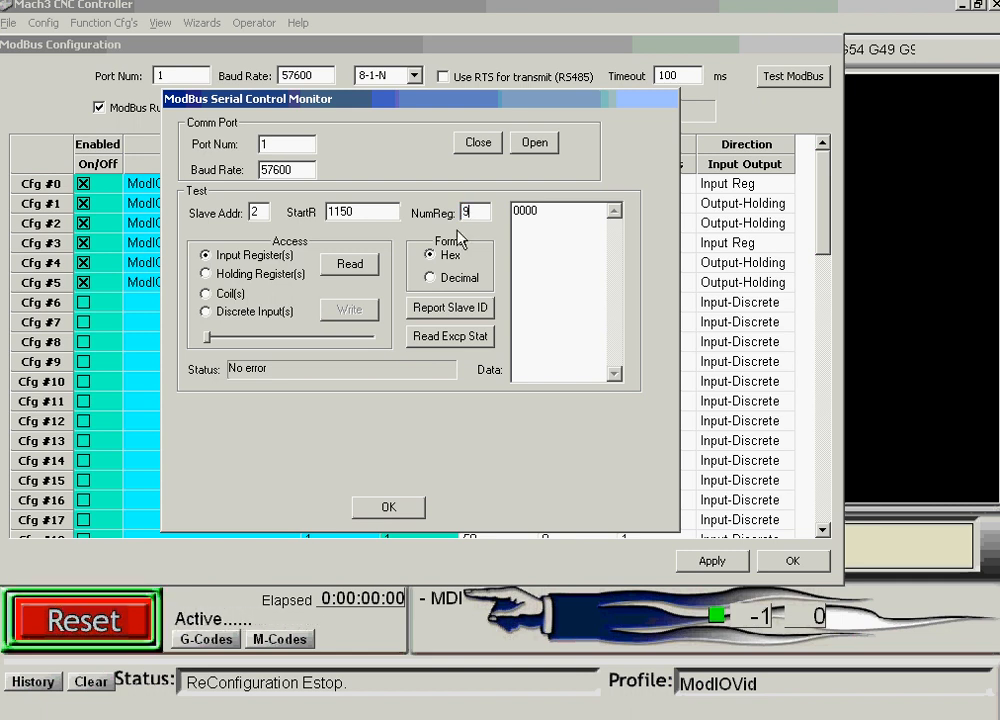
click(350, 266)
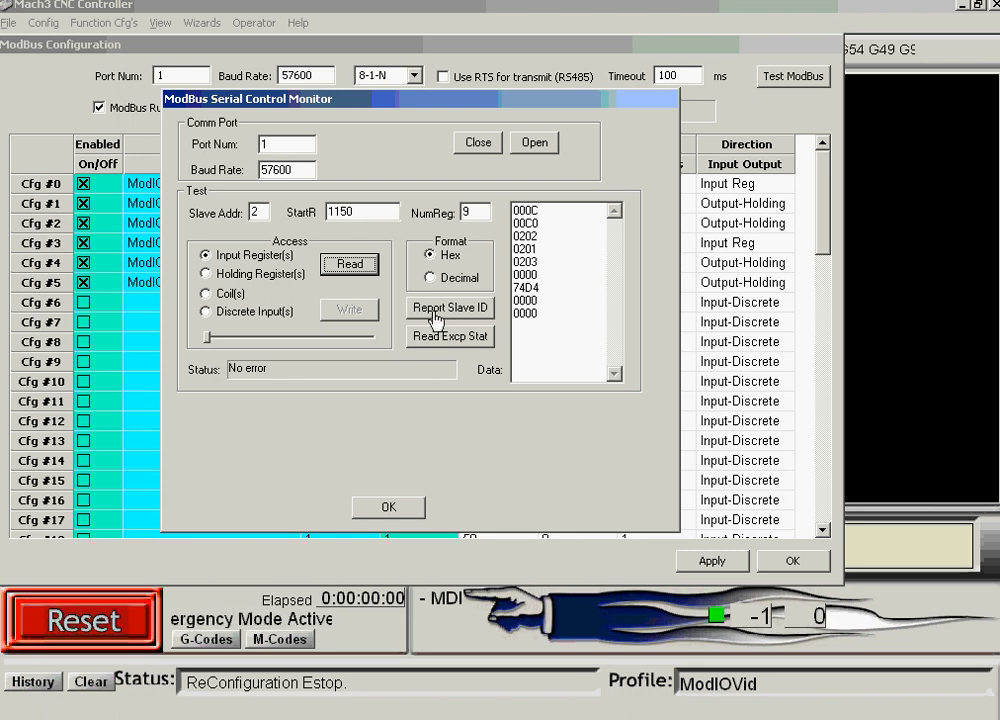
Refresh the nine register readings repeatedly, getting values like 0008, 00C0 and 0A71.
click(350, 265)
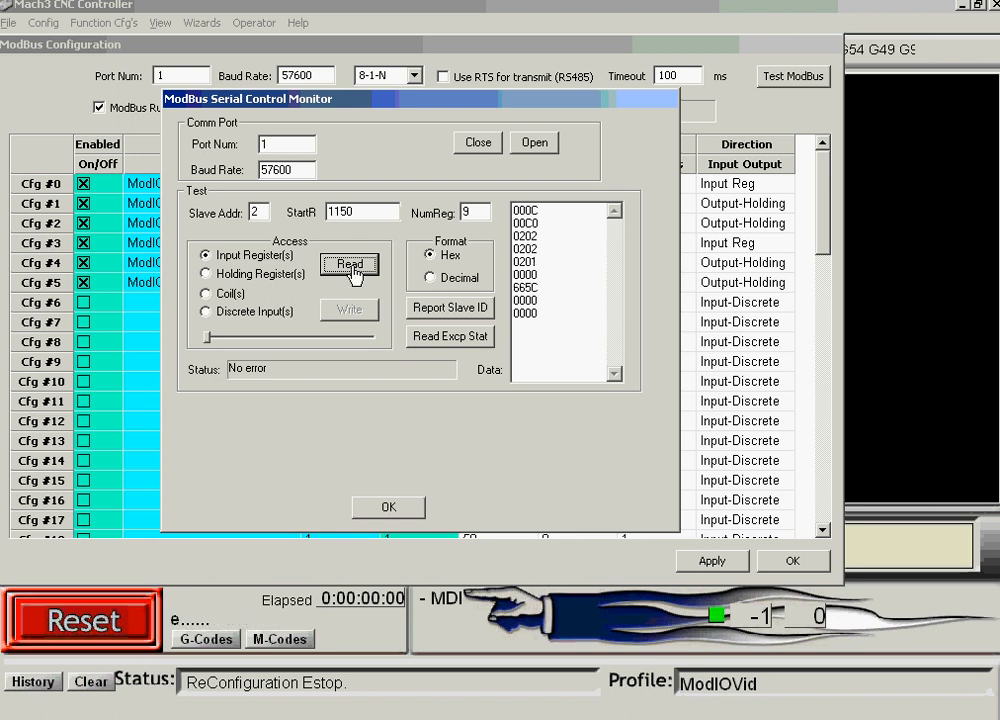
click(350, 265)
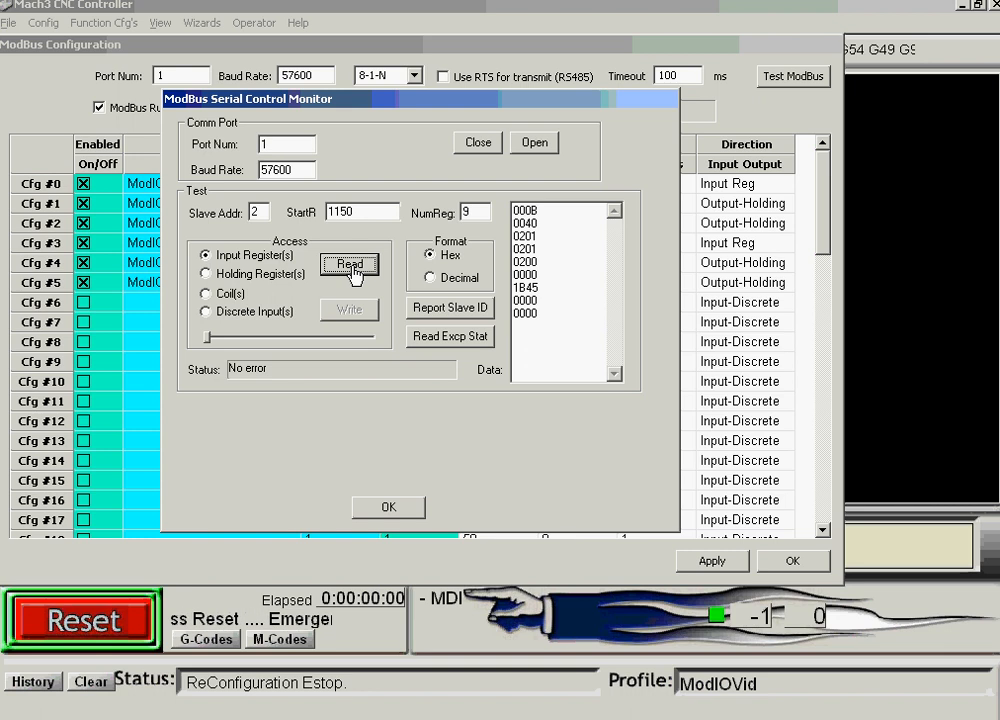
click(352, 268)
click(352, 265)
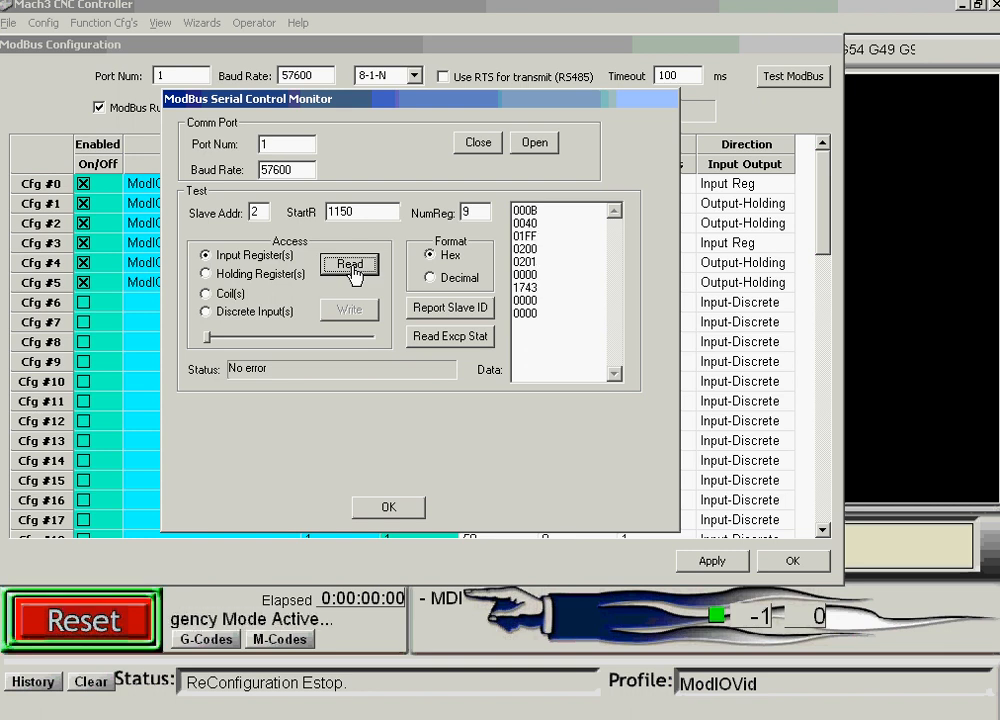
click(353, 266)
click(353, 266)
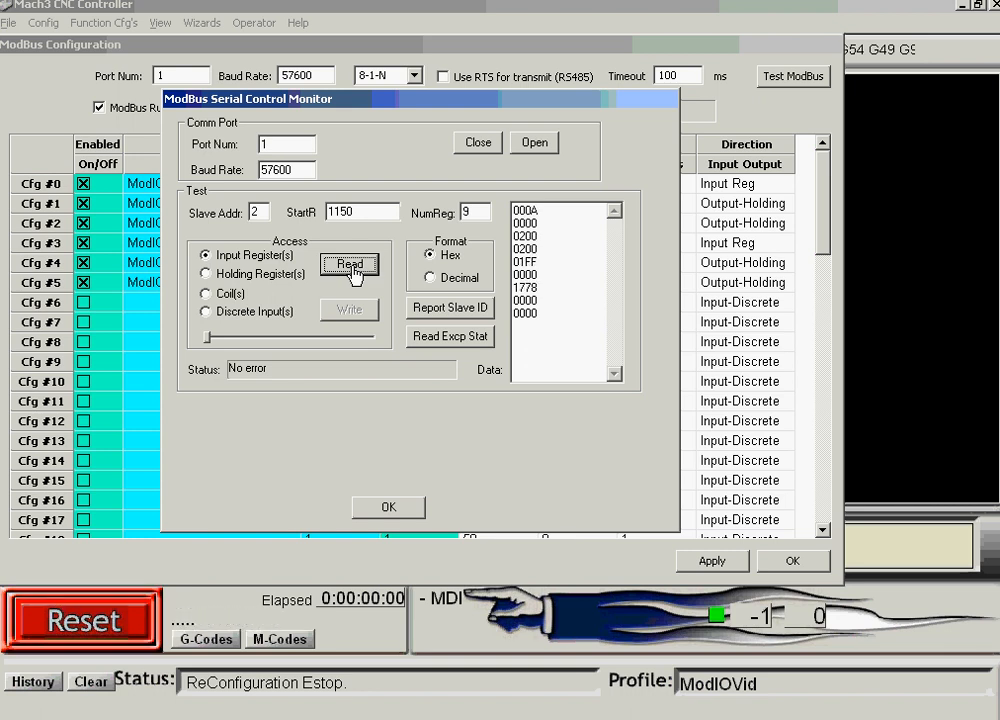
click(353, 266)
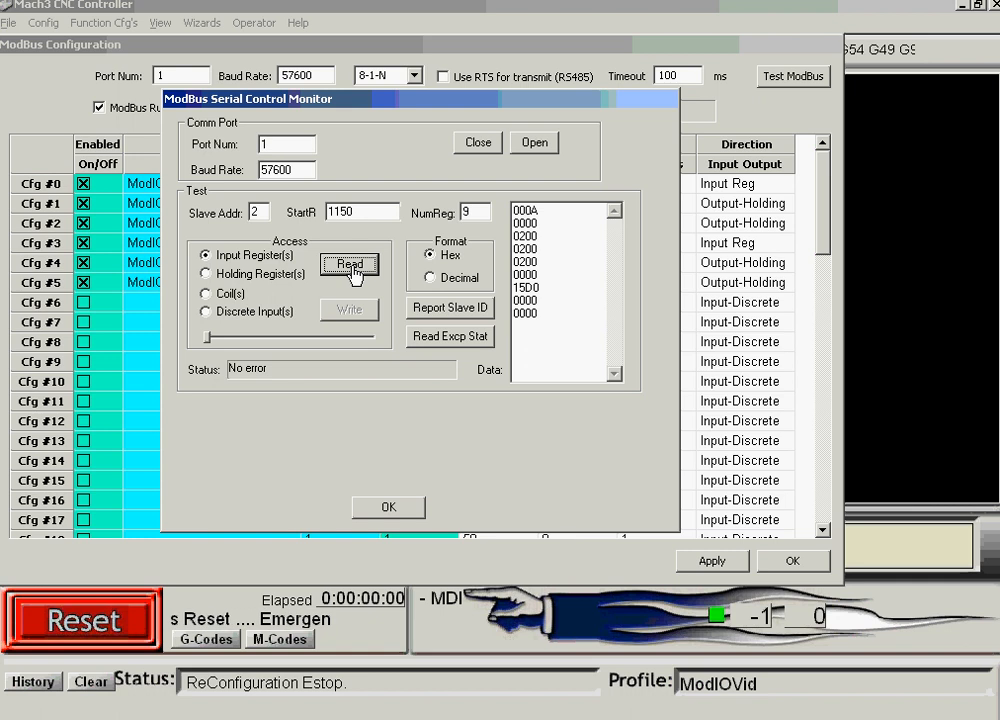
click(353, 266)
click(353, 266)
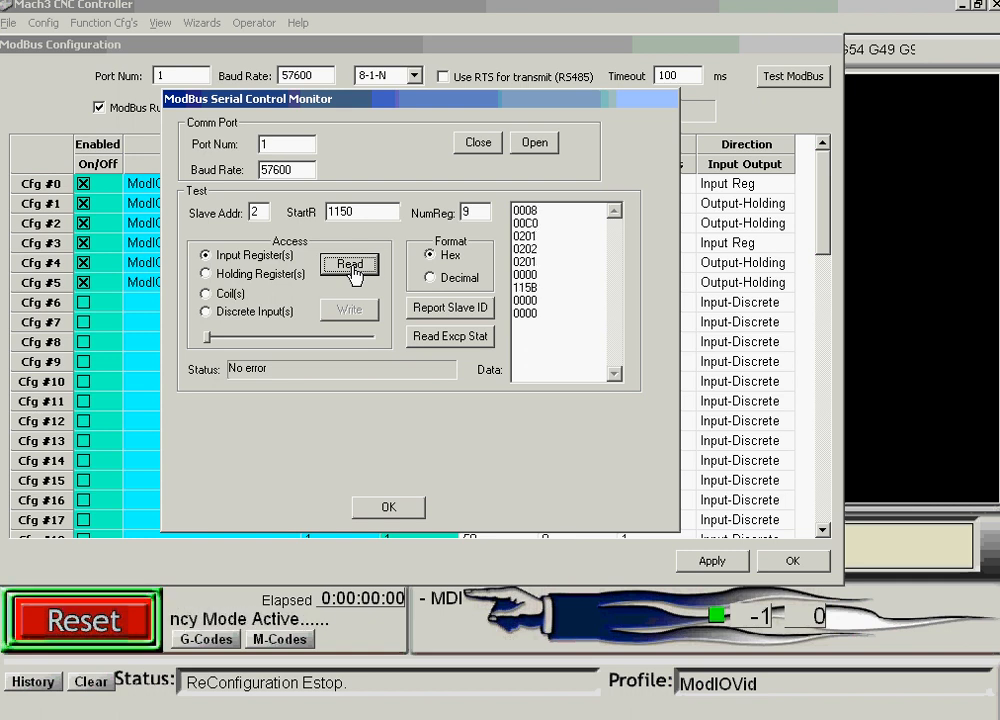
click(353, 266)
click(353, 266)
click(353, 266)
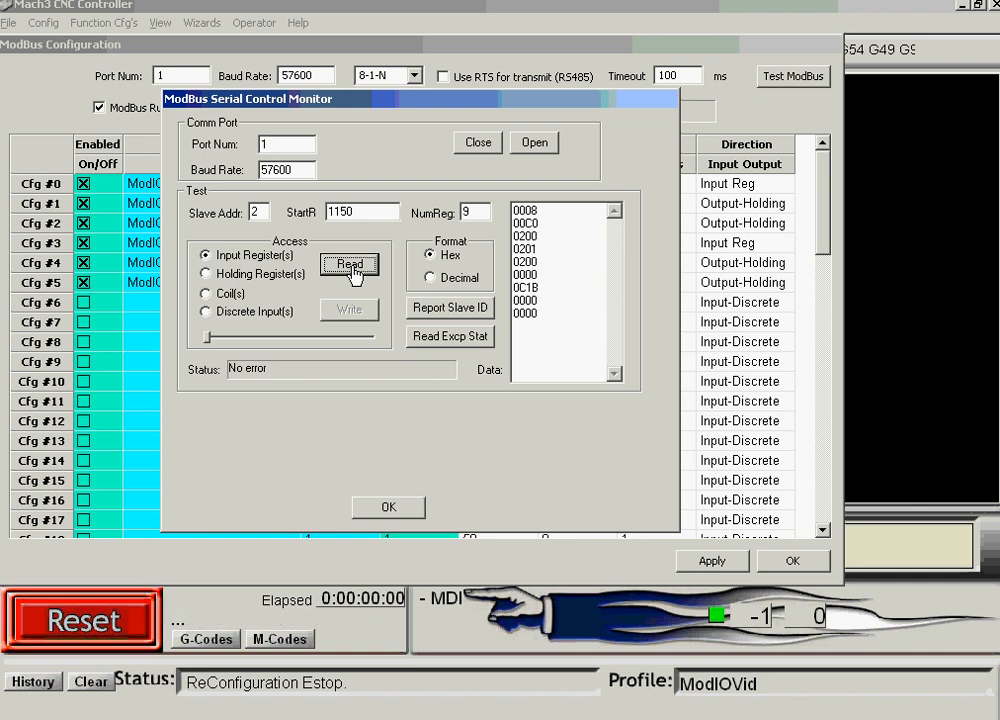
click(353, 266)
click(353, 266)
click(353, 266)
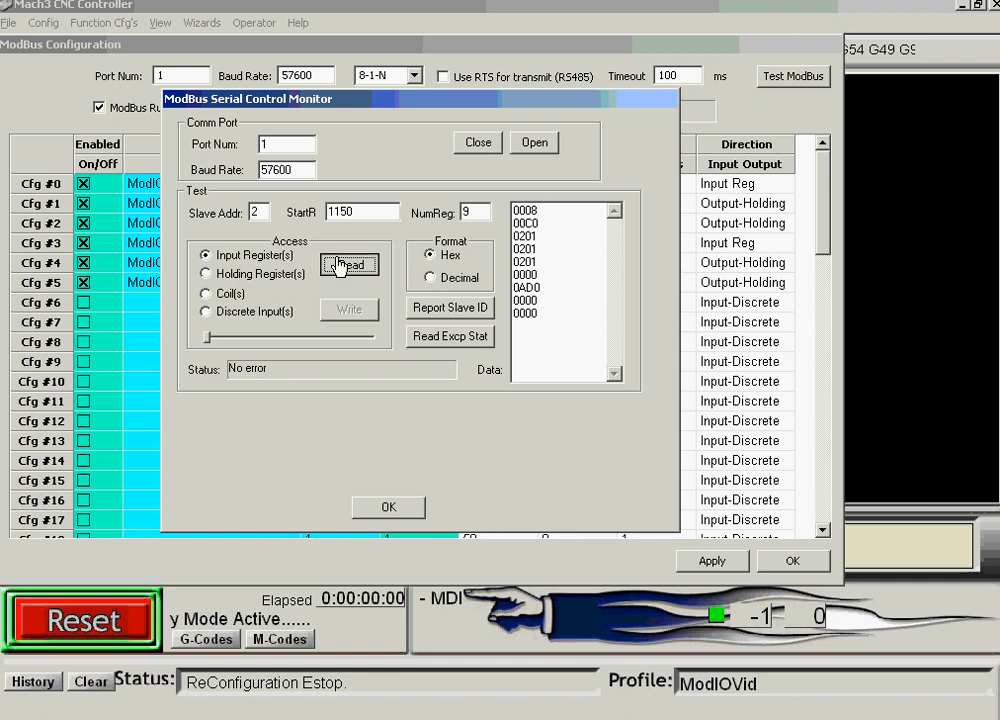
click(357, 264)
click(357, 264)
click(345, 265)
click(340, 265)
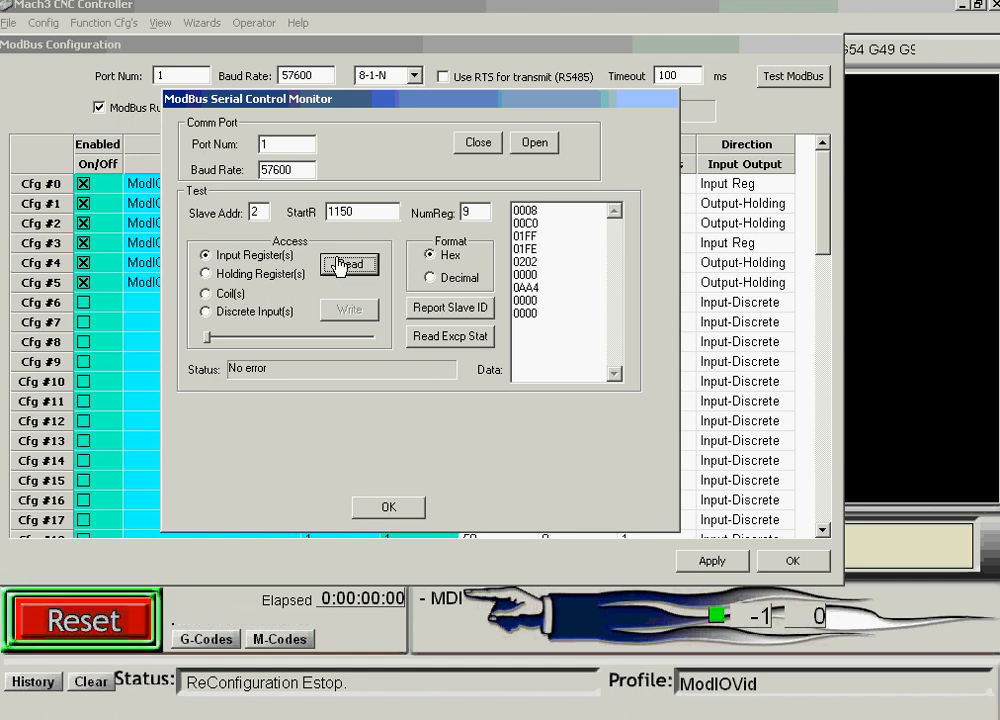
click(340, 265)
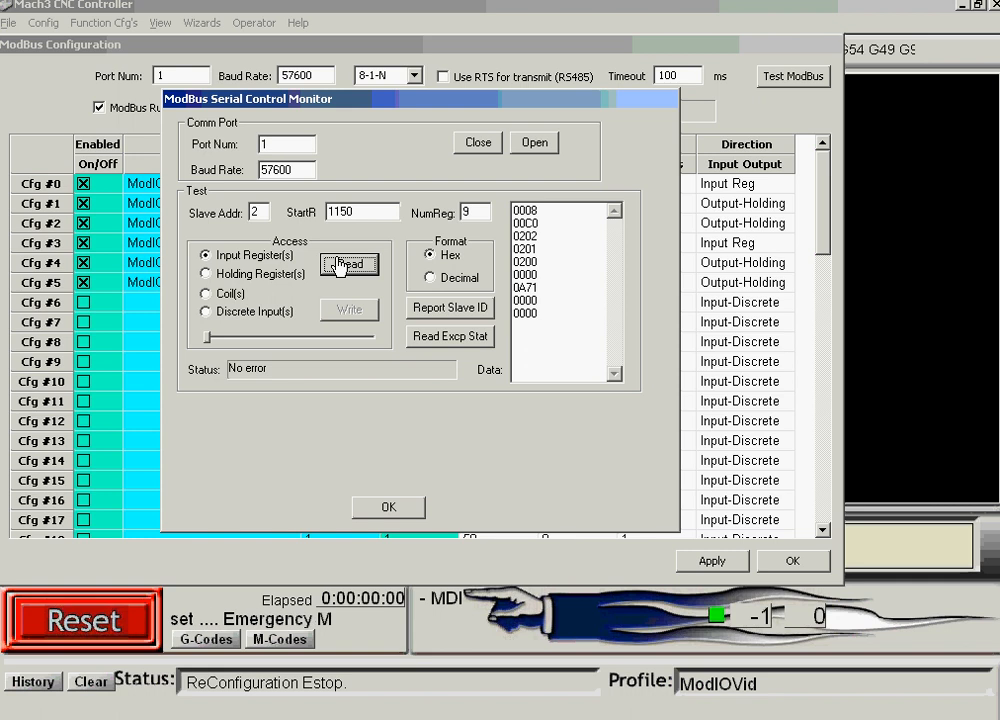